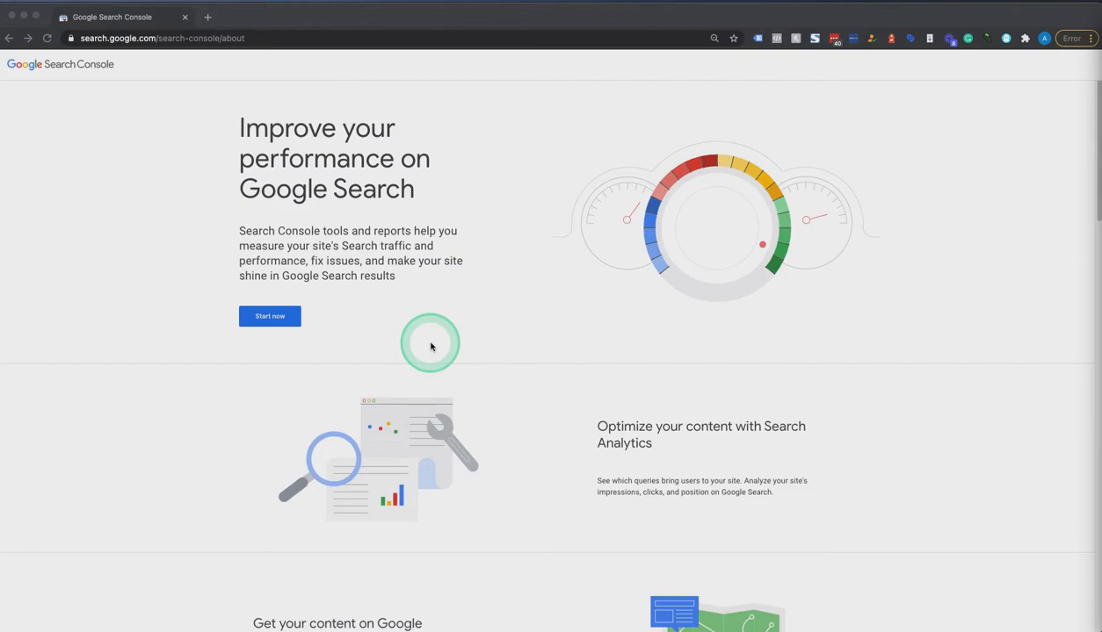
Begin a new Domain property in Search Console for akwms.com
click(255, 320)
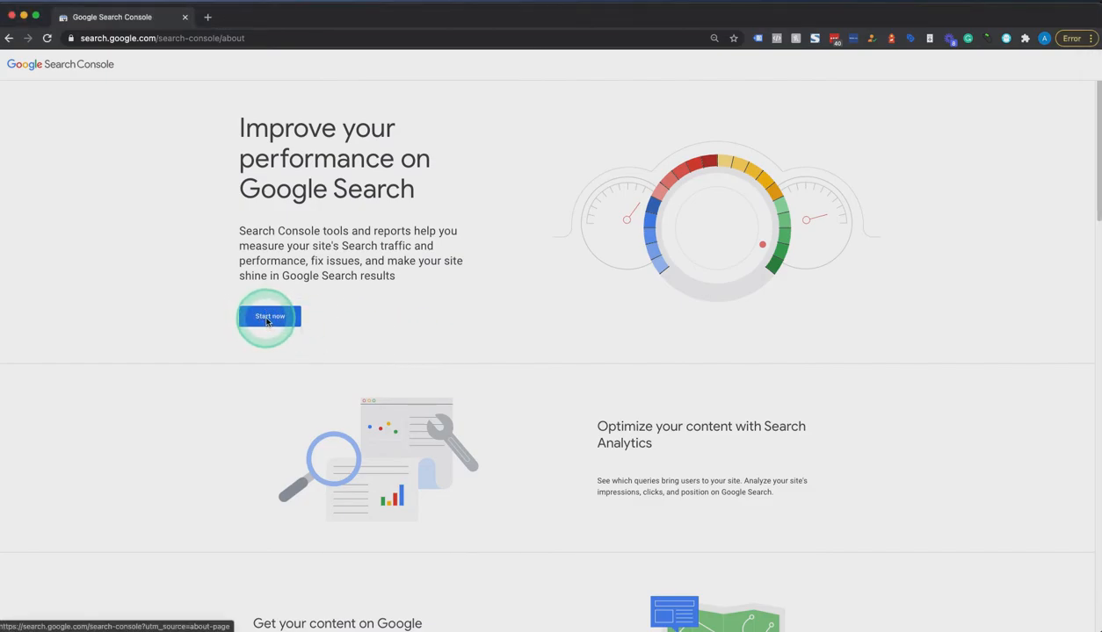
click(266, 321)
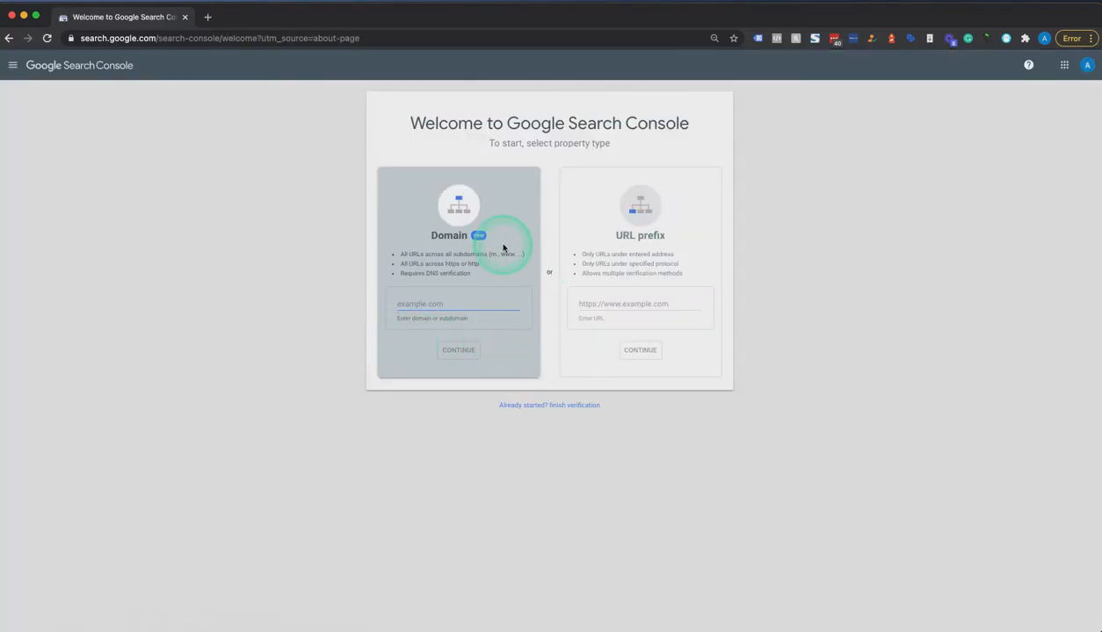
click(436, 315)
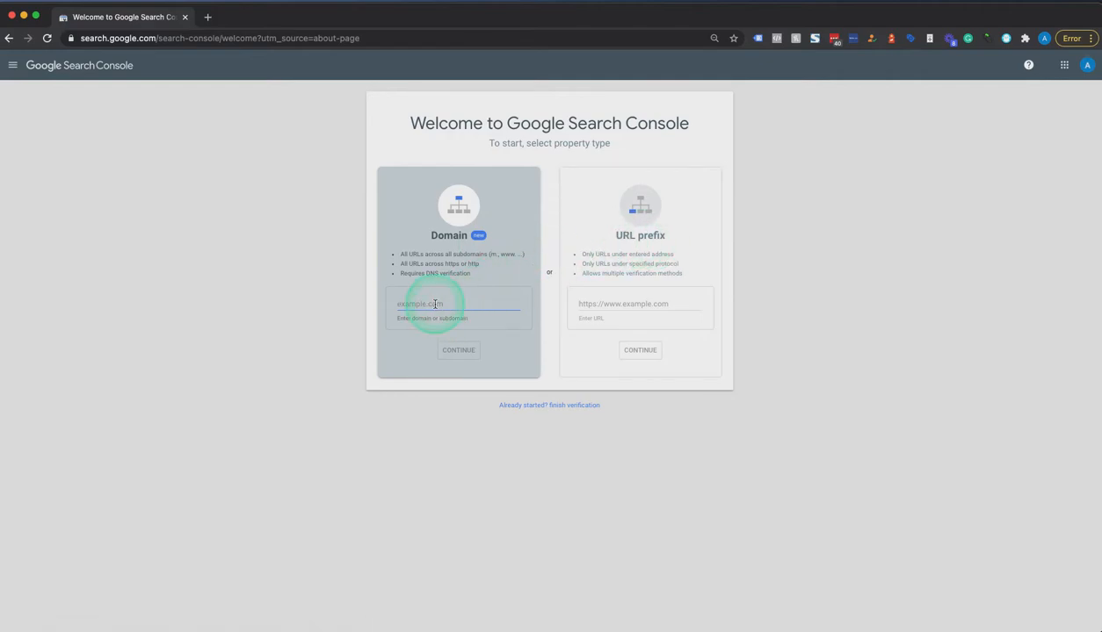
text(akwms)
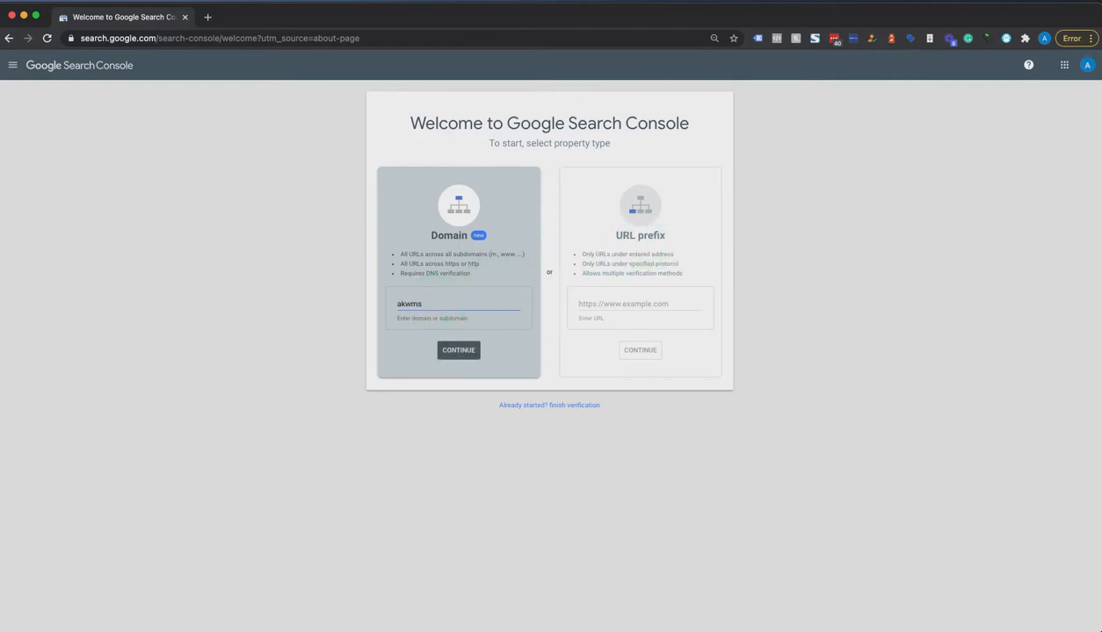
text(.com)
click(461, 348)
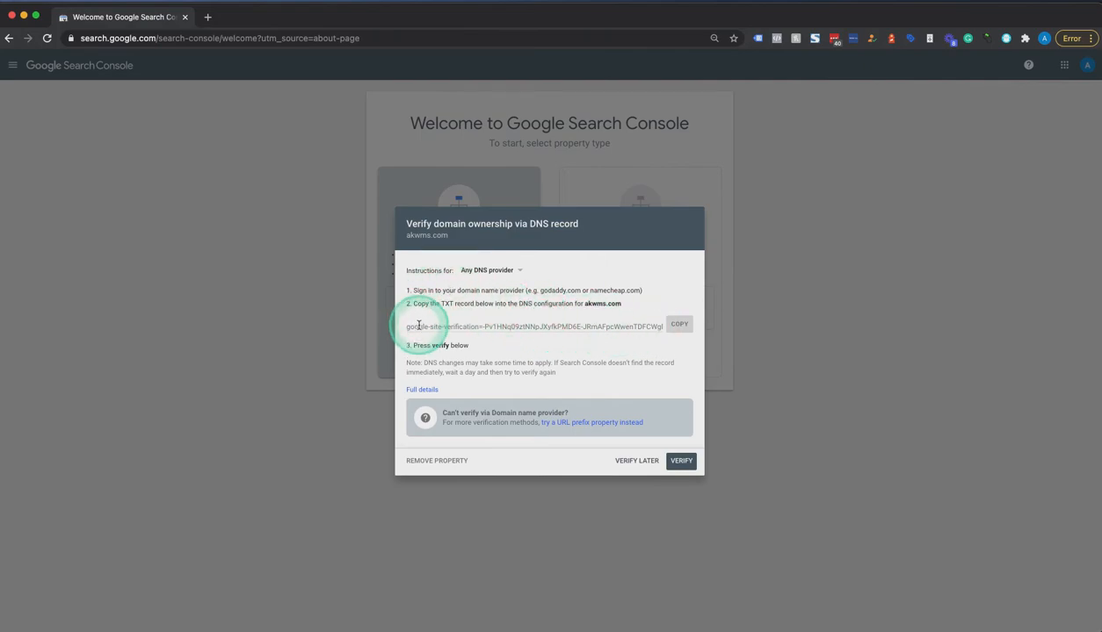
Select and copy the google-site-verification TXT record for akwms.com
drag(410, 325, 523, 329)
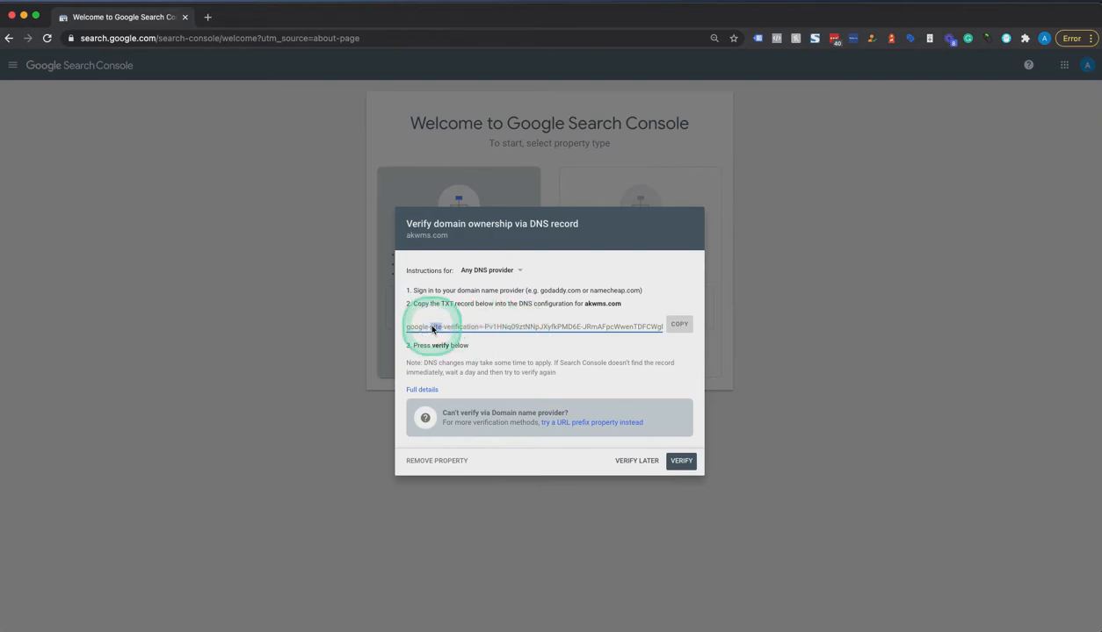
triple_click(434, 329)
click(679, 325)
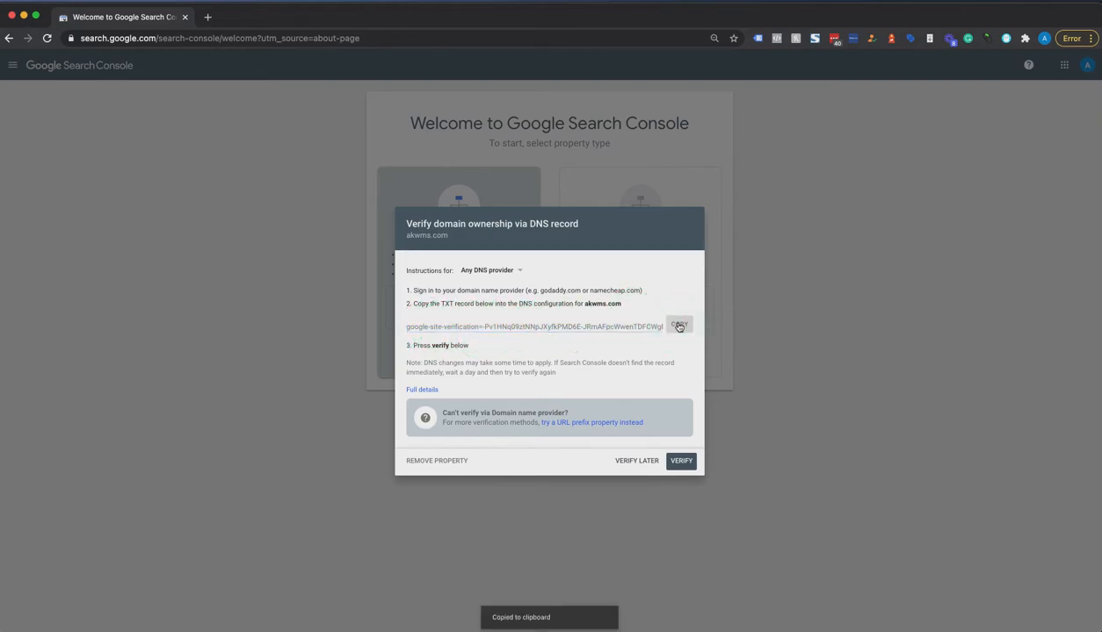
click(681, 324)
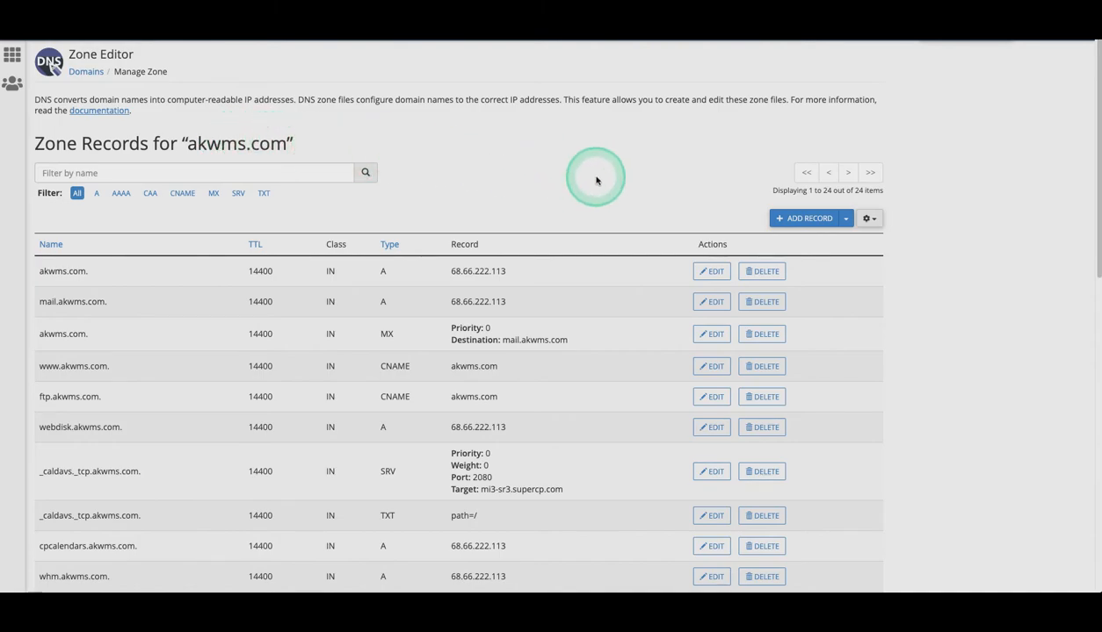
Add a new TXT zone record row in cPanel and recopy the verification string
click(794, 218)
click(406, 272)
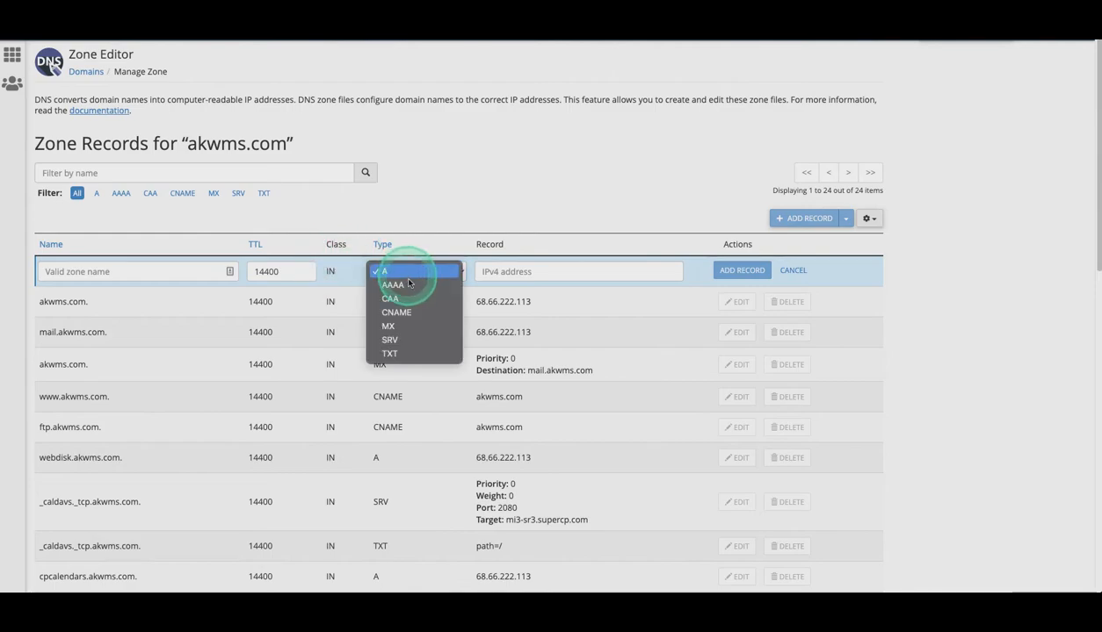
click(389, 353)
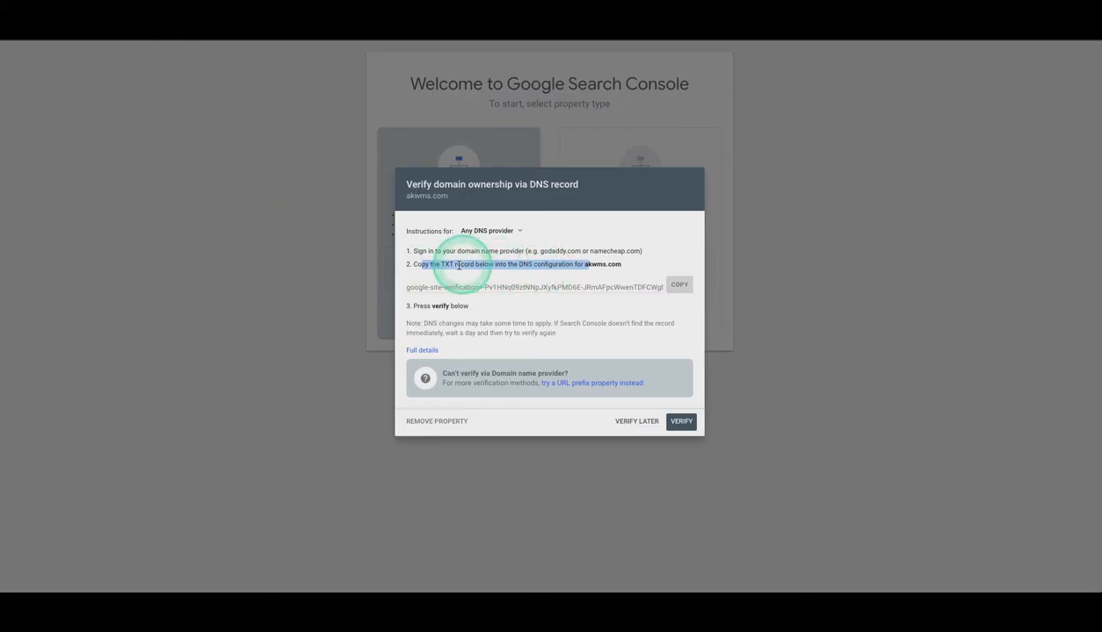
click(679, 285)
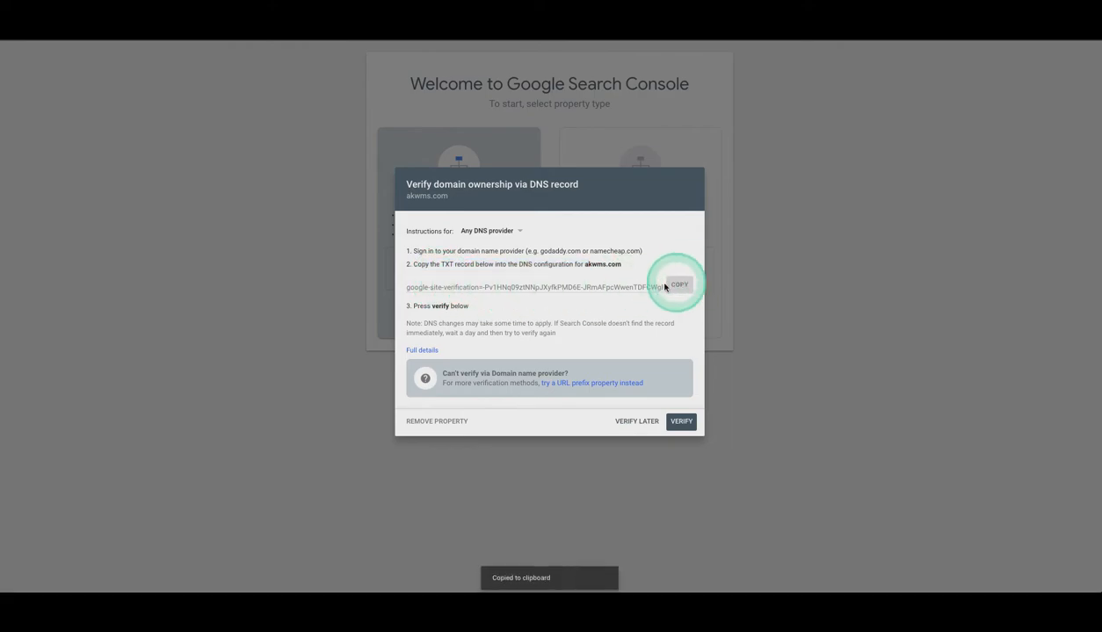
double_click(450, 264)
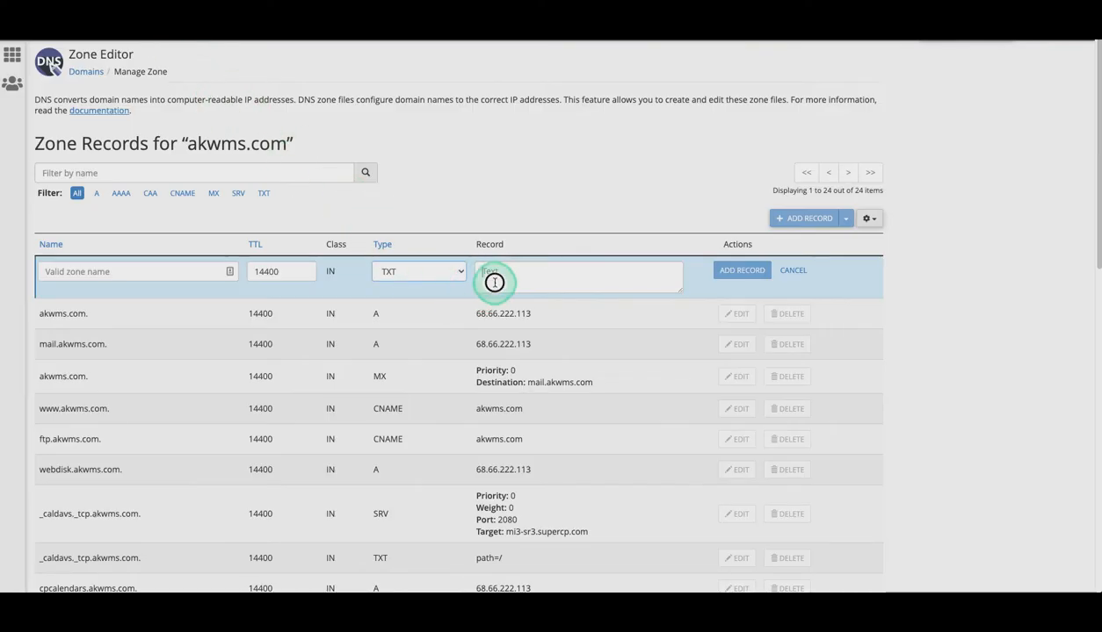
Paste the verification value, name the TXT record akwms.com, and save it in cPanel
right_click(494, 282)
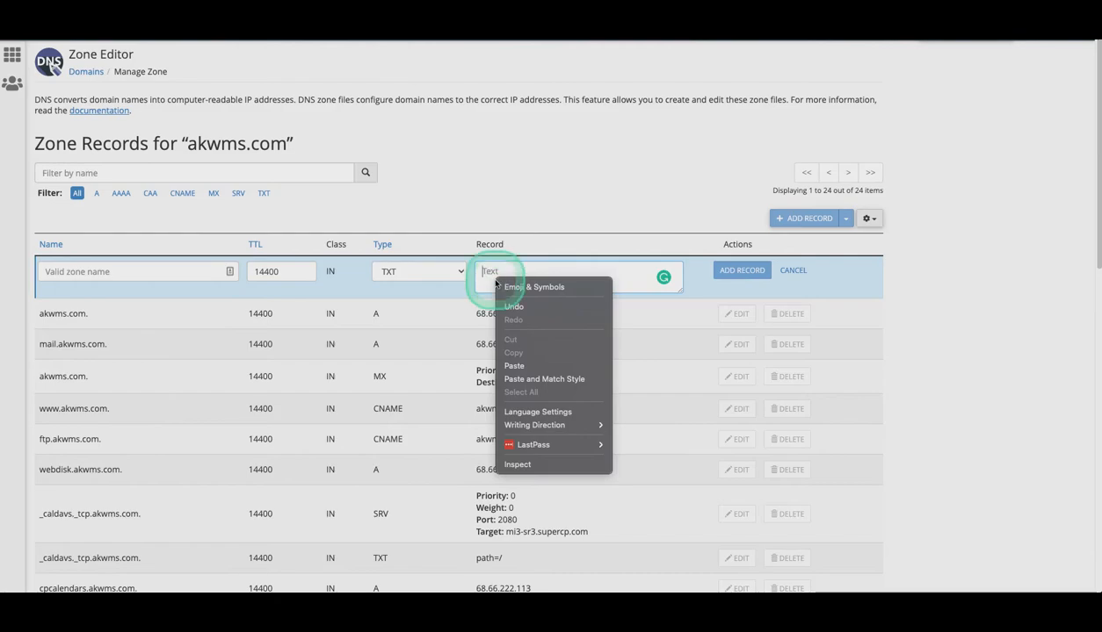
click(536, 365)
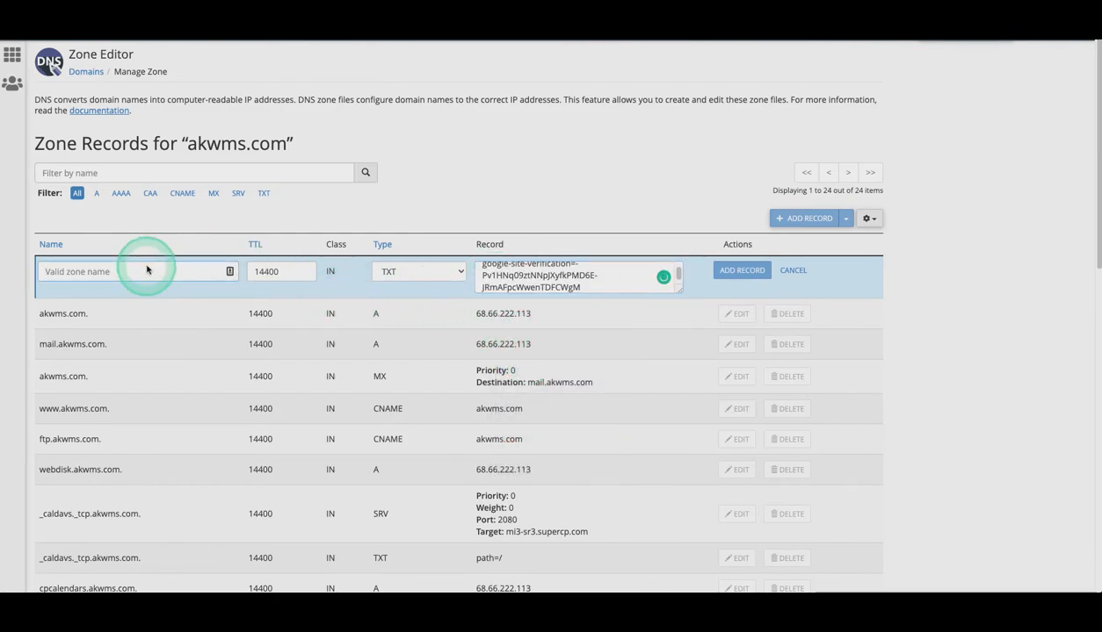
text(akwms.com)
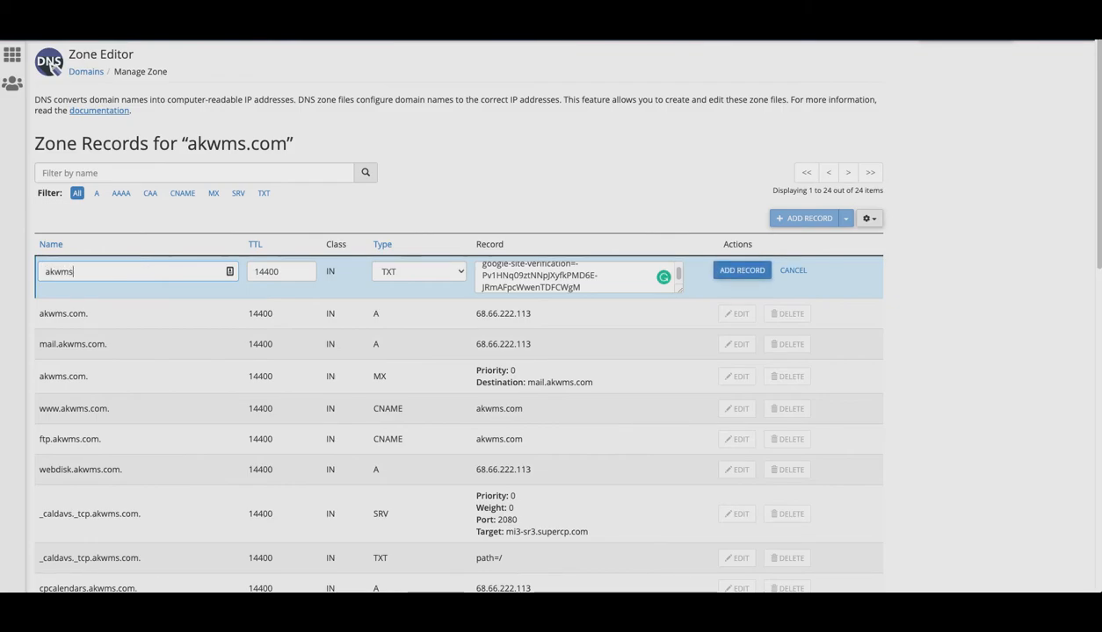
click(47, 261)
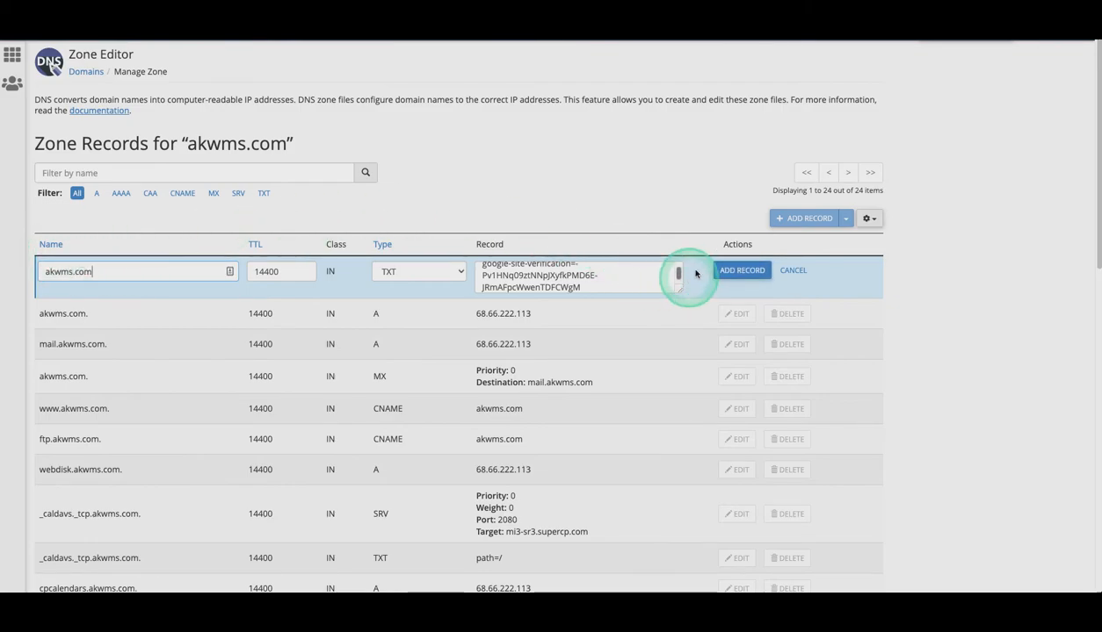
click(740, 271)
Run Search Console's ownership verification against the new cPanel record
scroll(620, 297, down, 7)
scroll(618, 297, up, 7)
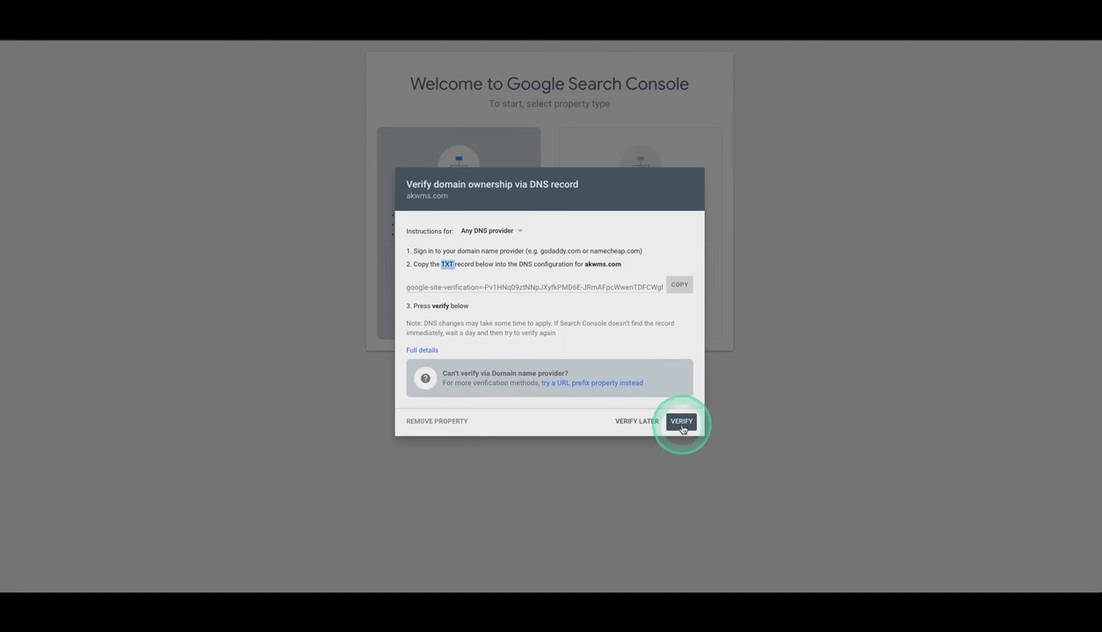
click(682, 425)
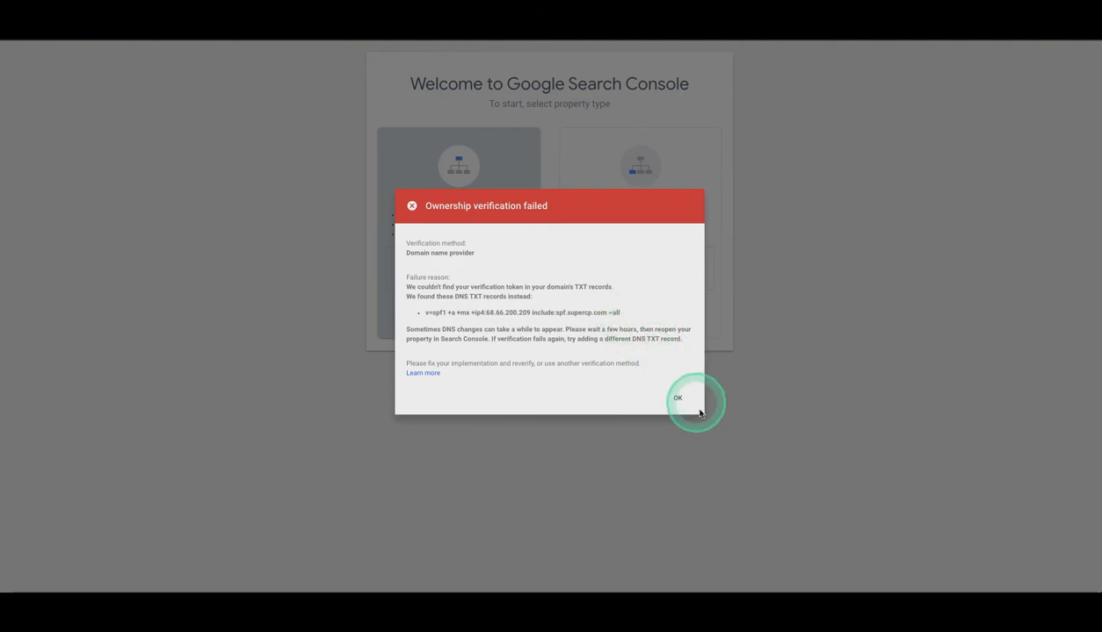
Dismiss the failed verification message and go to akwms.info in Google Domains
click(679, 399)
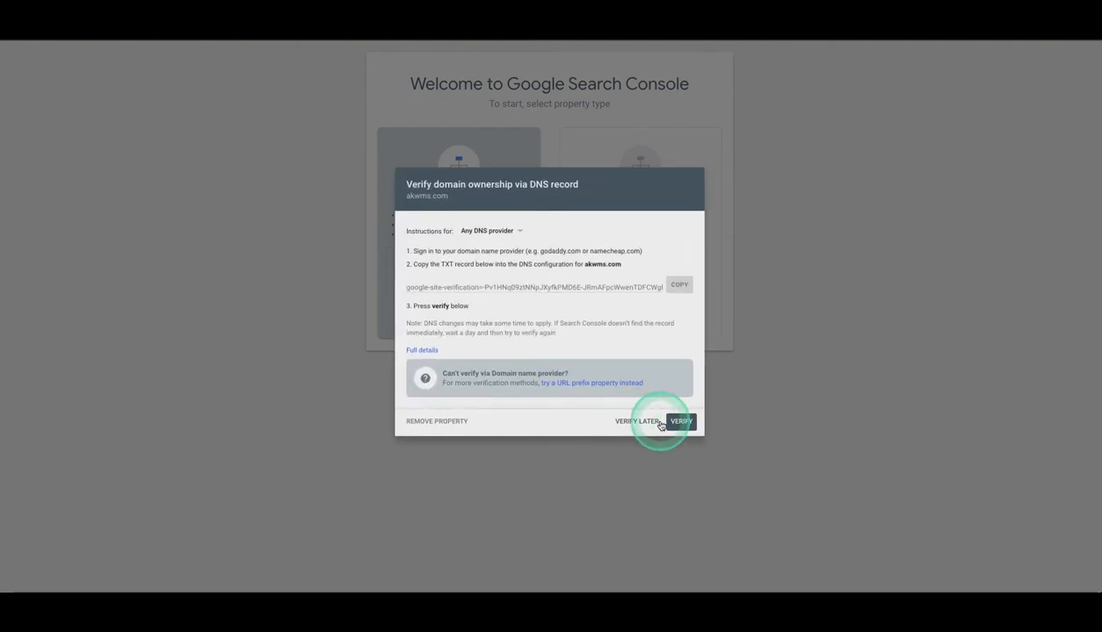
click(662, 423)
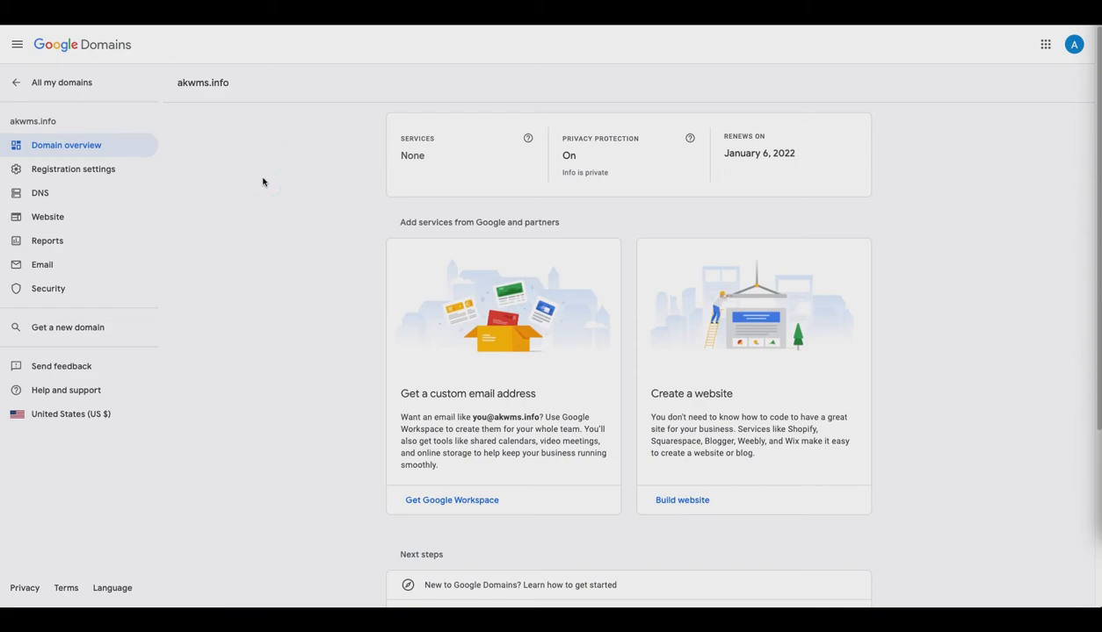
In akwms.info DNS settings, set a custom record's type to TXT and recopy the verification value
click(44, 193)
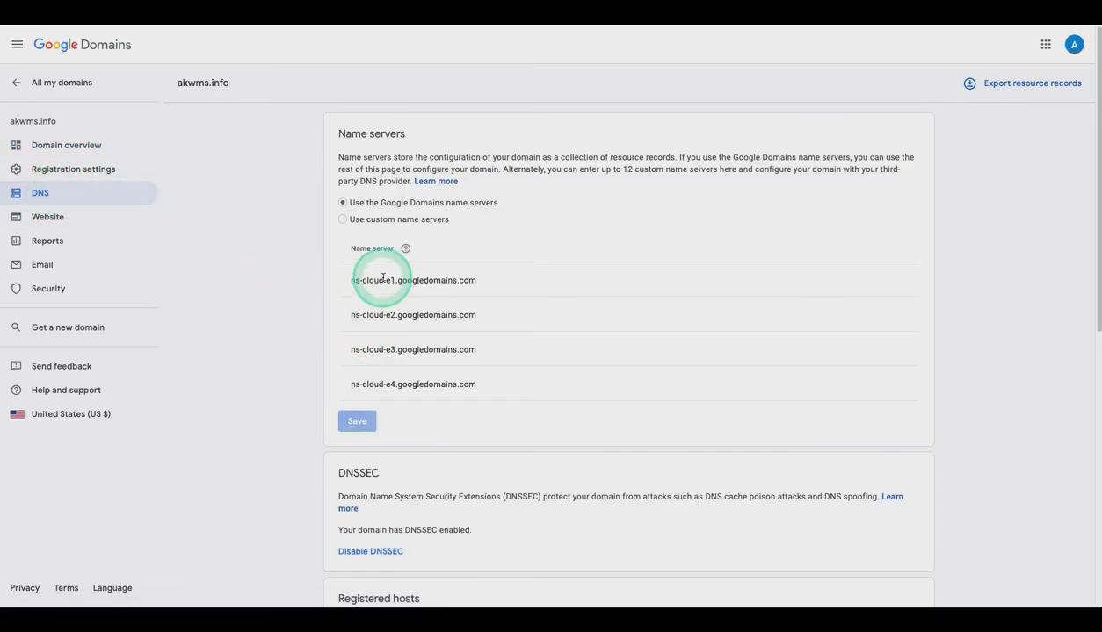
scroll(373, 272, down, 3)
scroll(519, 351, down, 1)
scroll(510, 398, down, 5)
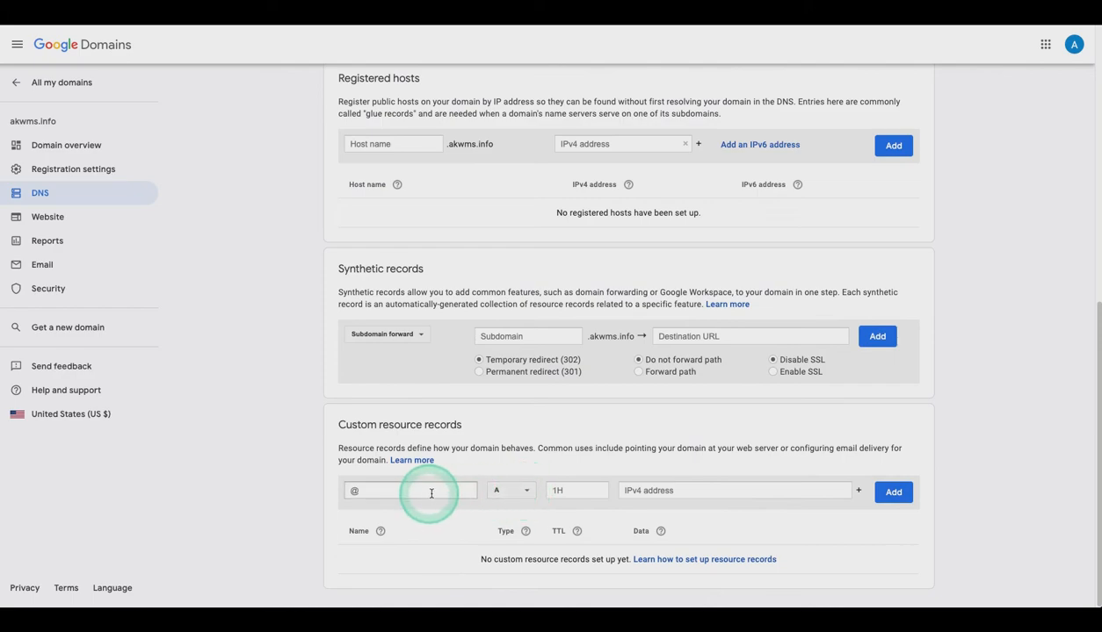
click(518, 491)
scroll(540, 509, down, 1)
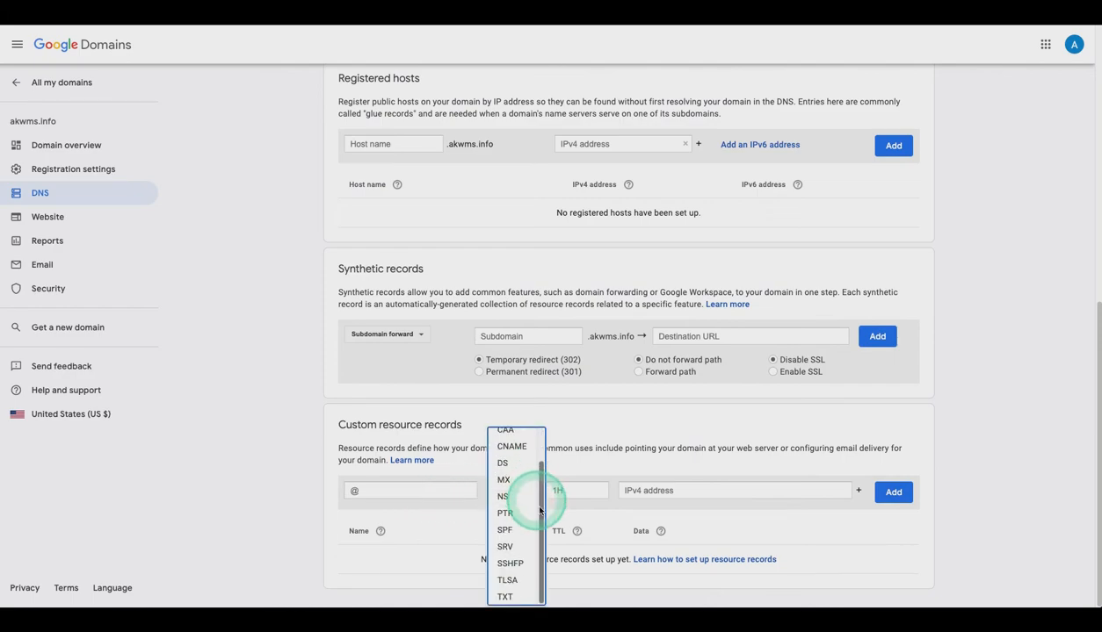
click(505, 598)
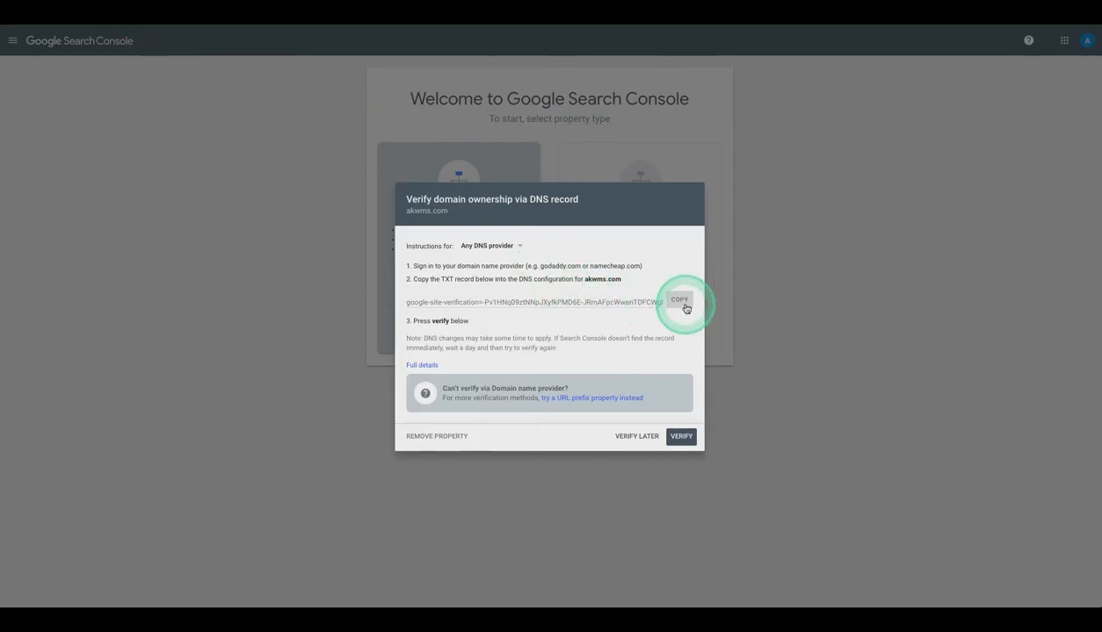
click(679, 299)
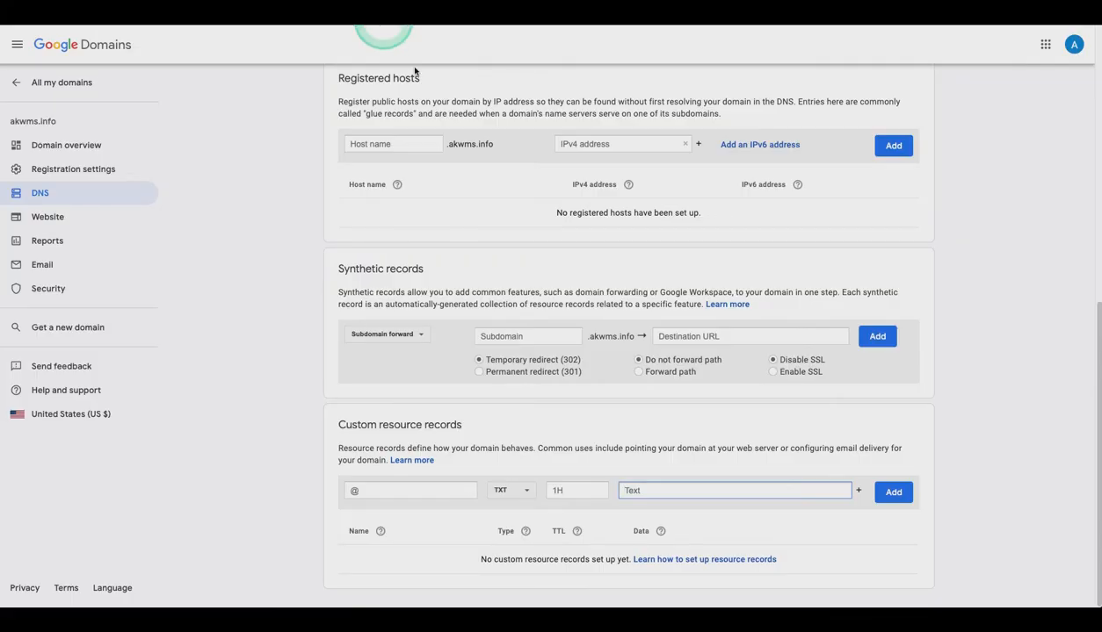
Paste the verification string into the Data field and add the akwms.info TXT record
click(703, 494)
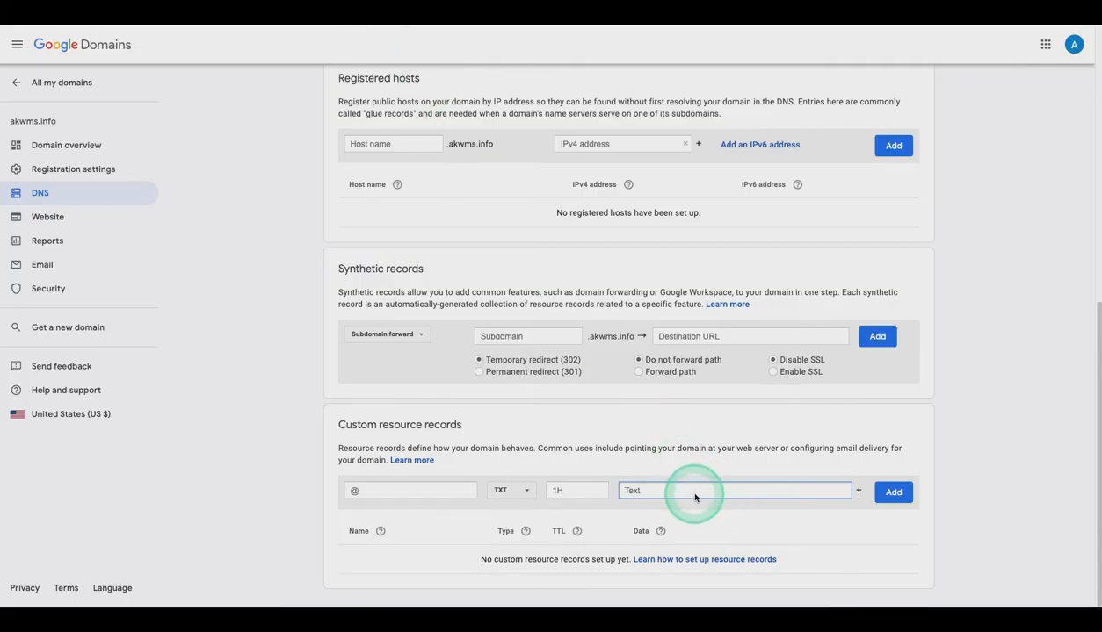
key(ctrl+v)
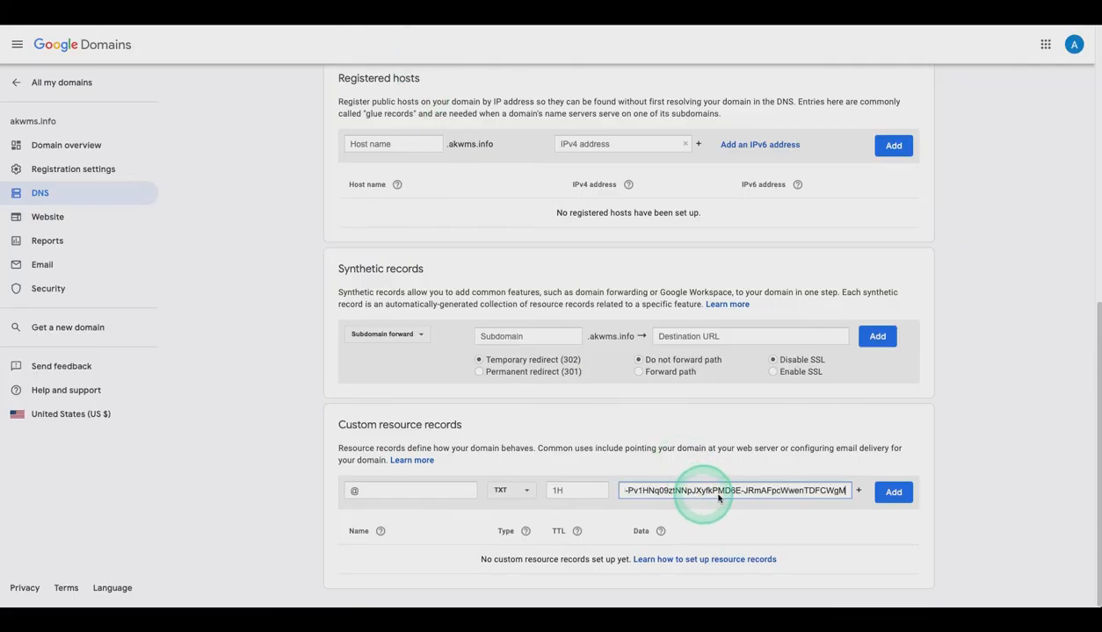
click(897, 496)
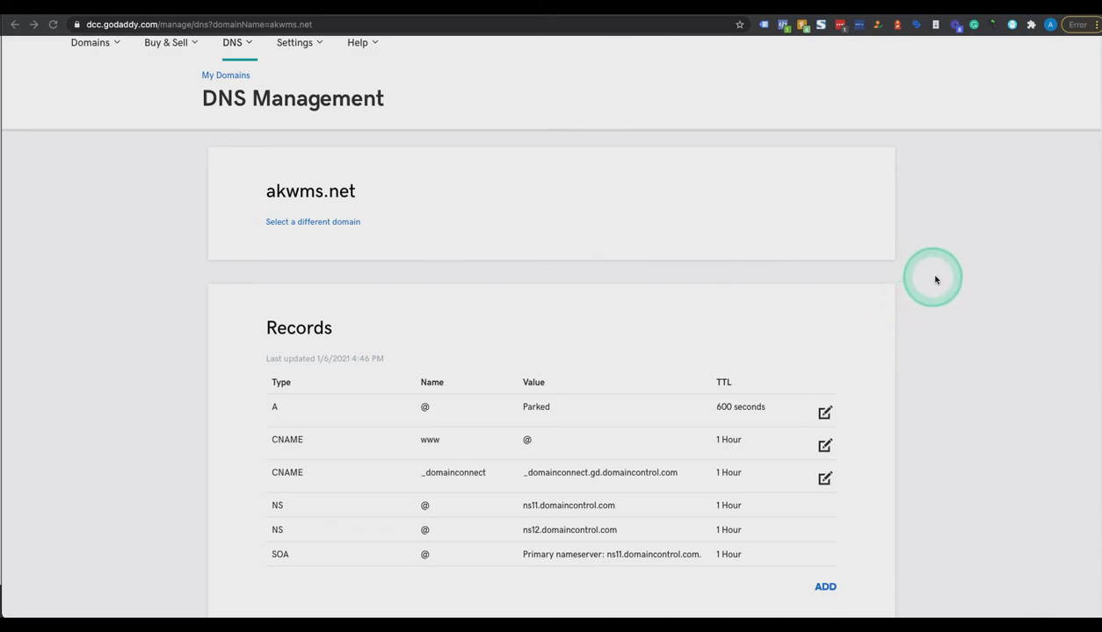
Add a new TXT record row for akwms.net in GoDaddy, then select Search Console's verification value
scroll(935, 274, up, 2)
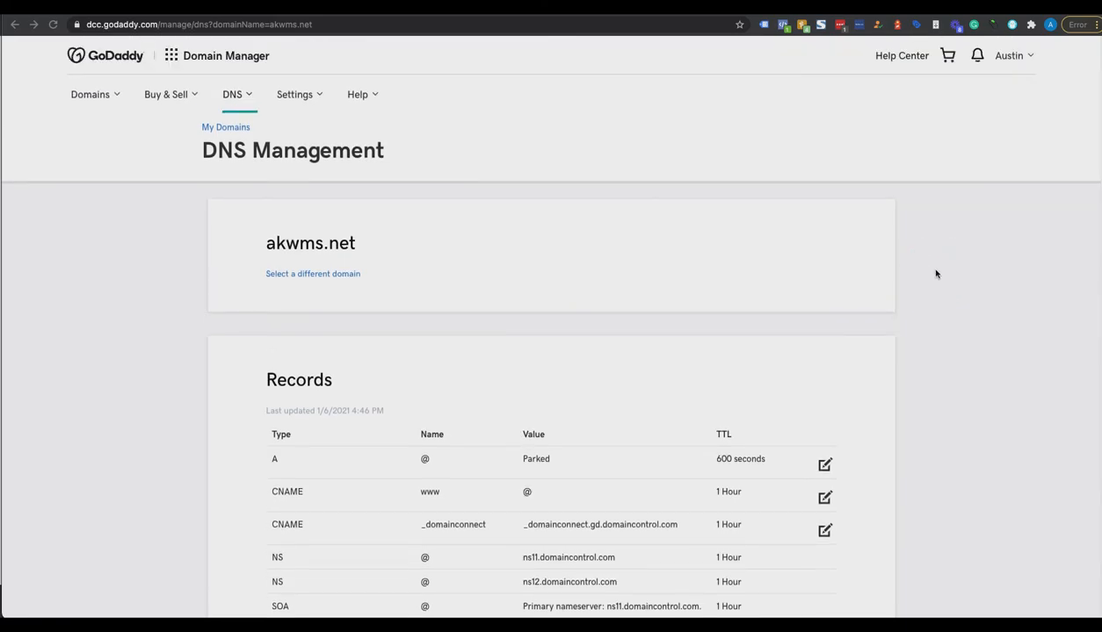
scroll(936, 274, down, 1)
scroll(935, 274, up, 1)
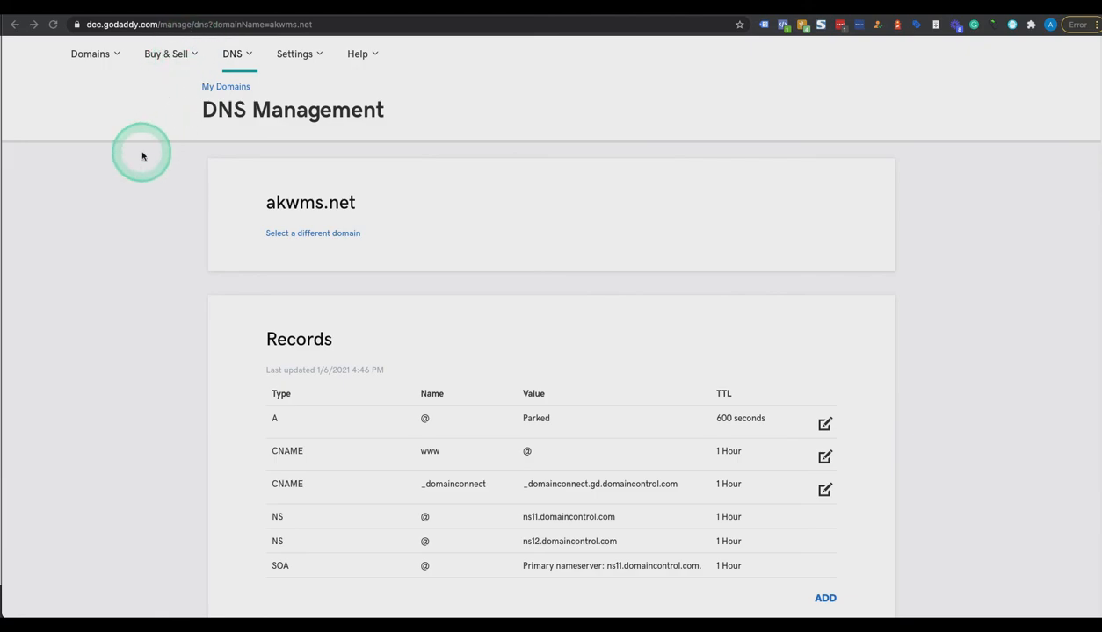
scroll(141, 157, down, 1)
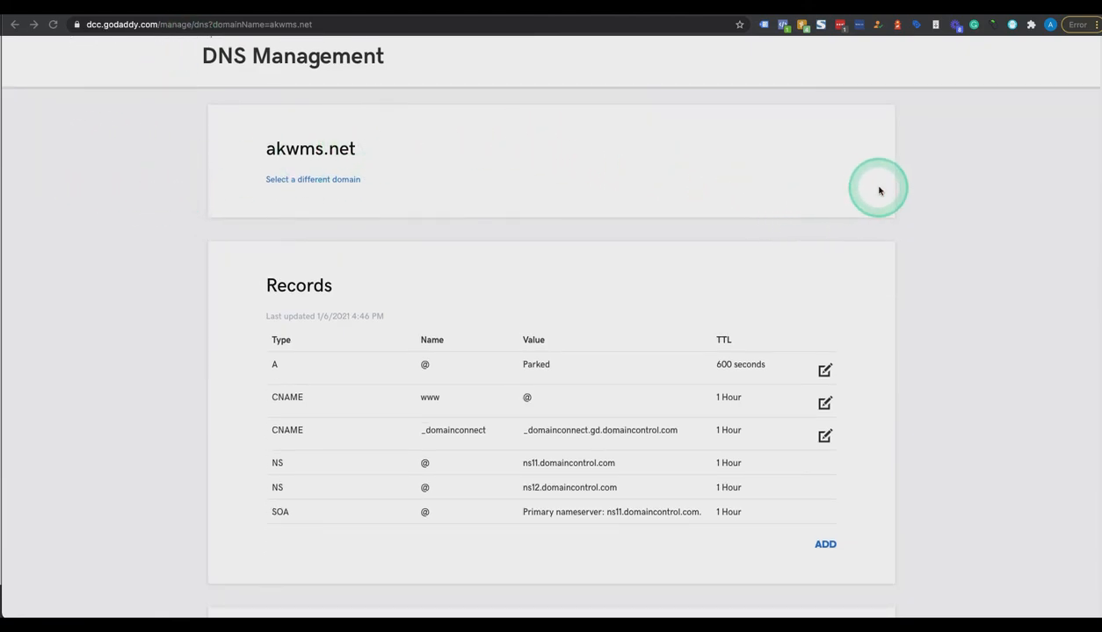
scroll(879, 190, down, 1)
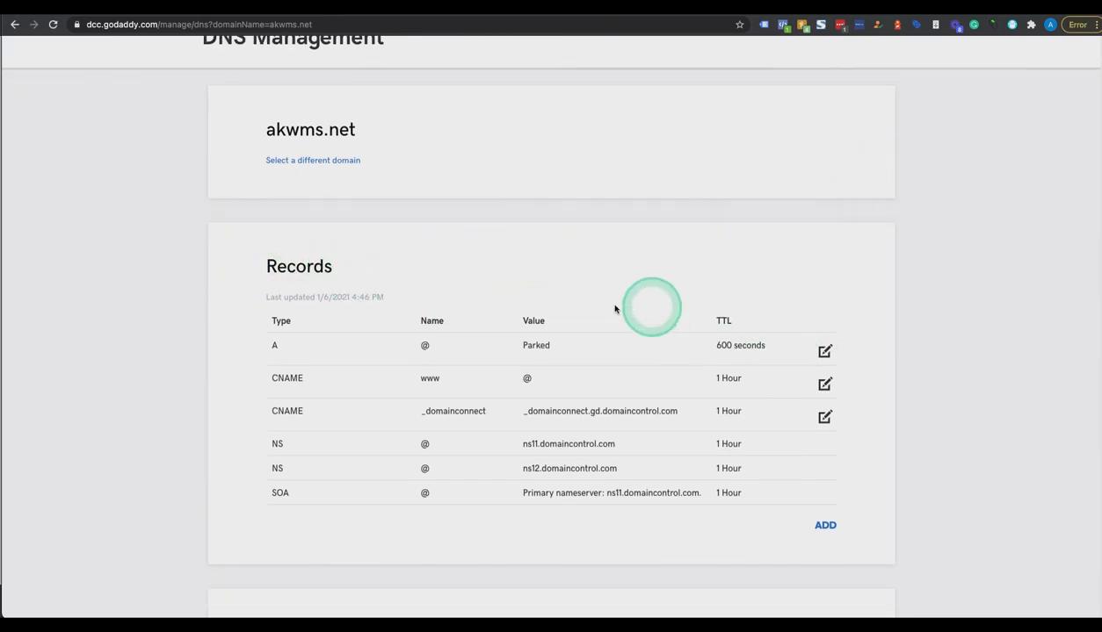
scroll(591, 306, down, 1)
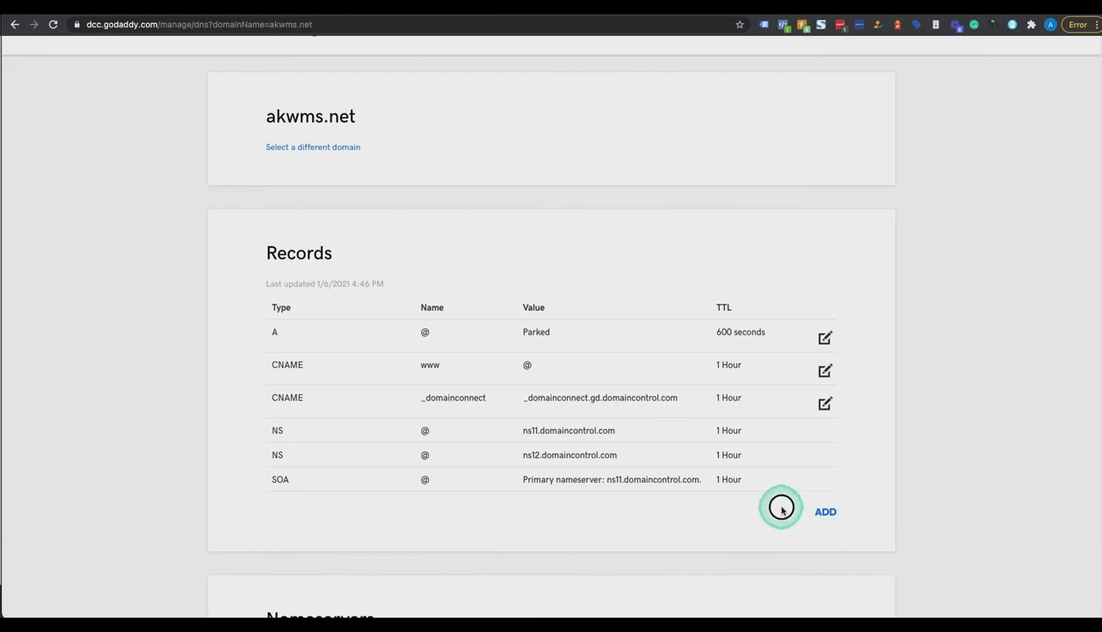
click(829, 513)
scroll(852, 492, down, 3)
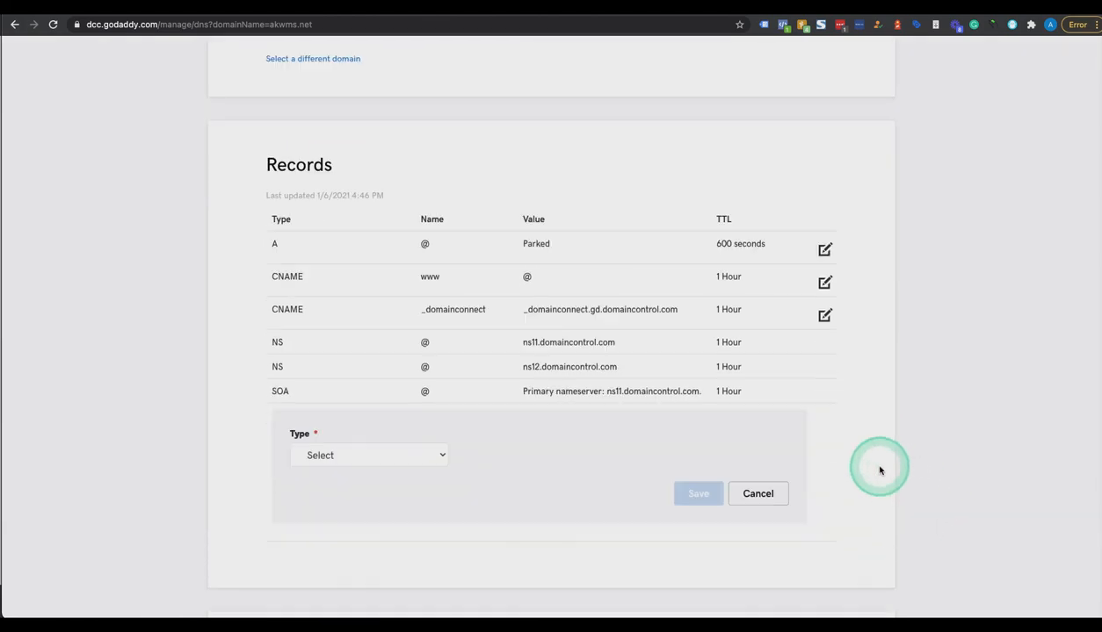
click(343, 455)
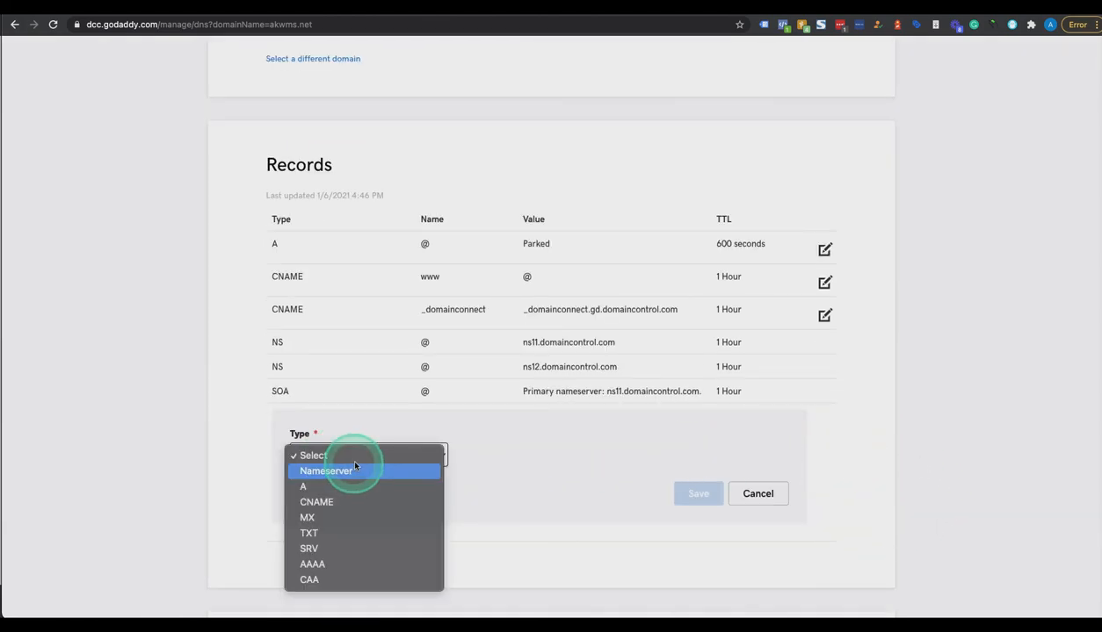
click(306, 532)
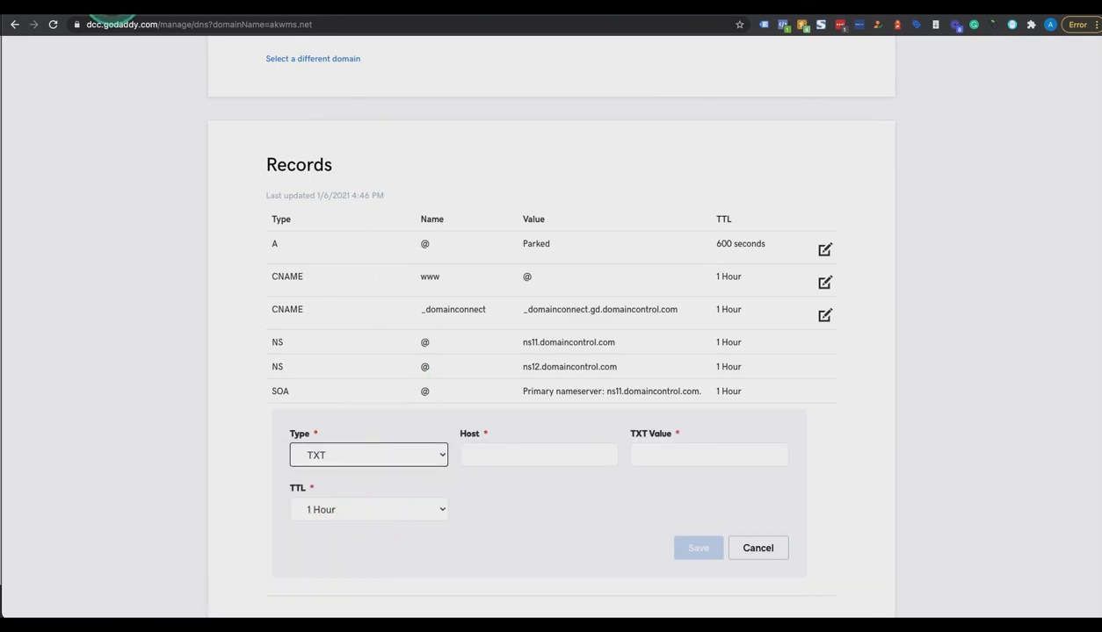
click(112, 4)
drag(447, 290, 457, 292)
Paste the verification value into the GoDaddy TXT record, set host akwms.net, and save
click(691, 312)
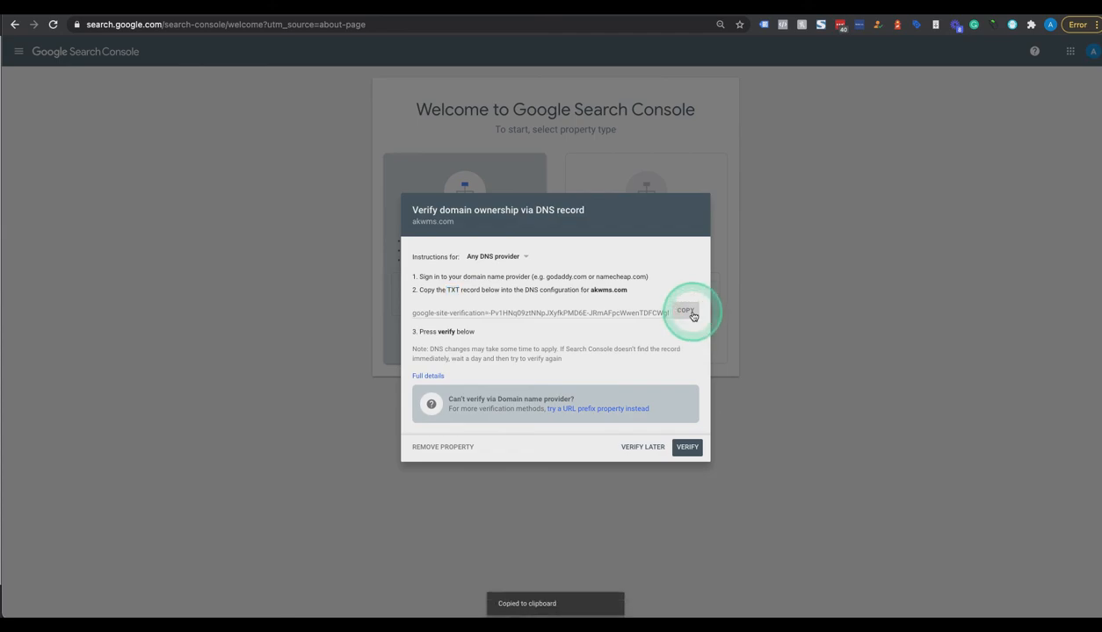
click(532, 8)
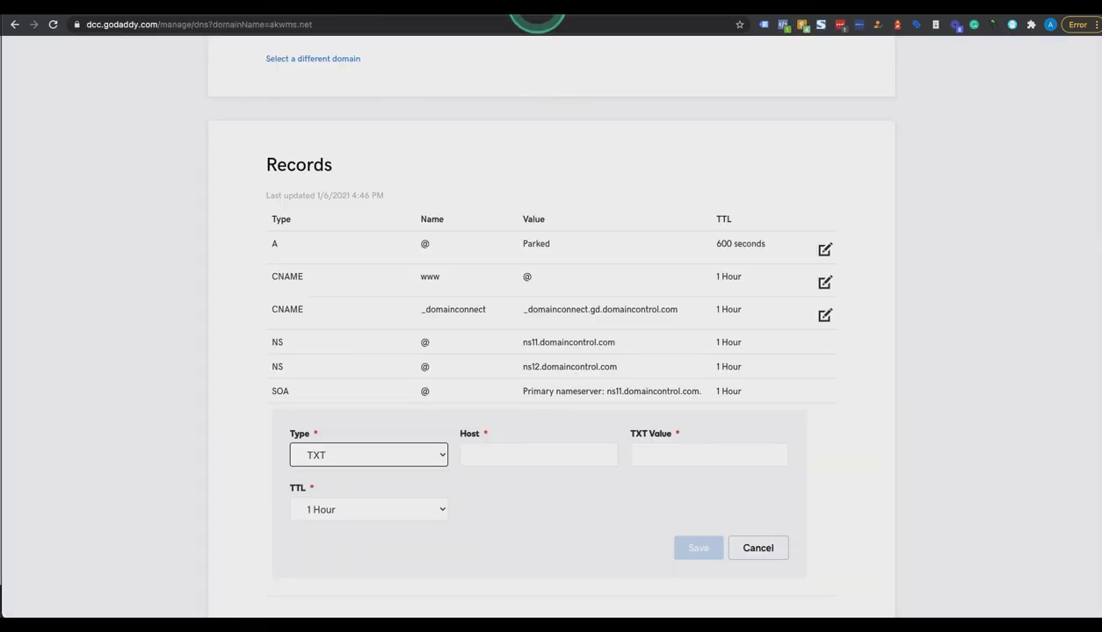
click(674, 455)
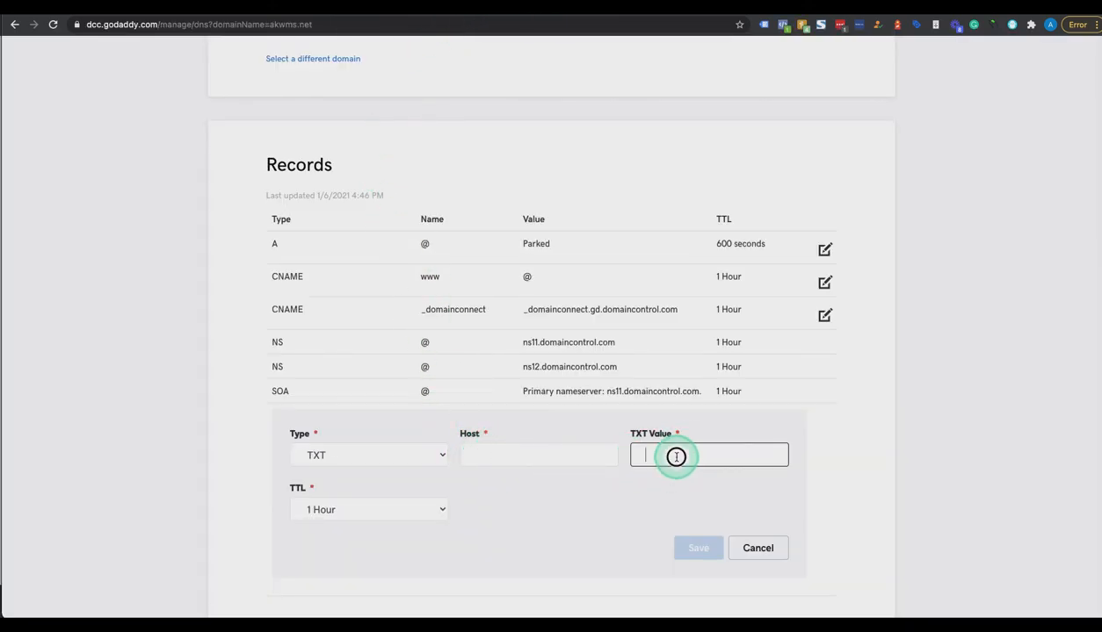
right_click(677, 456)
click(708, 518)
click(513, 455)
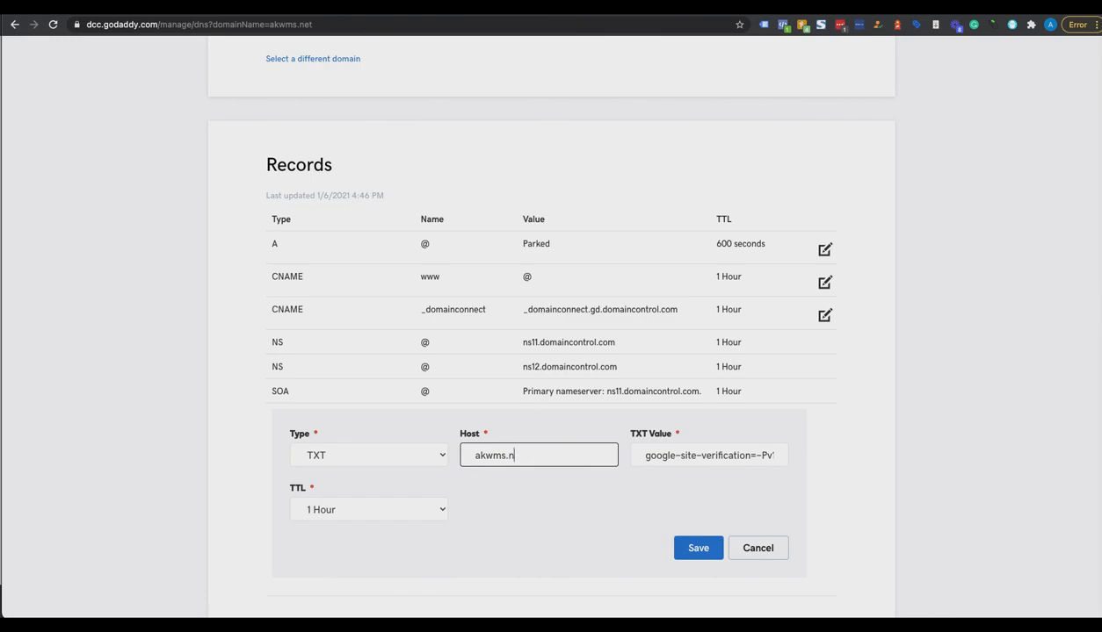
text(akwms.net)
click(685, 546)
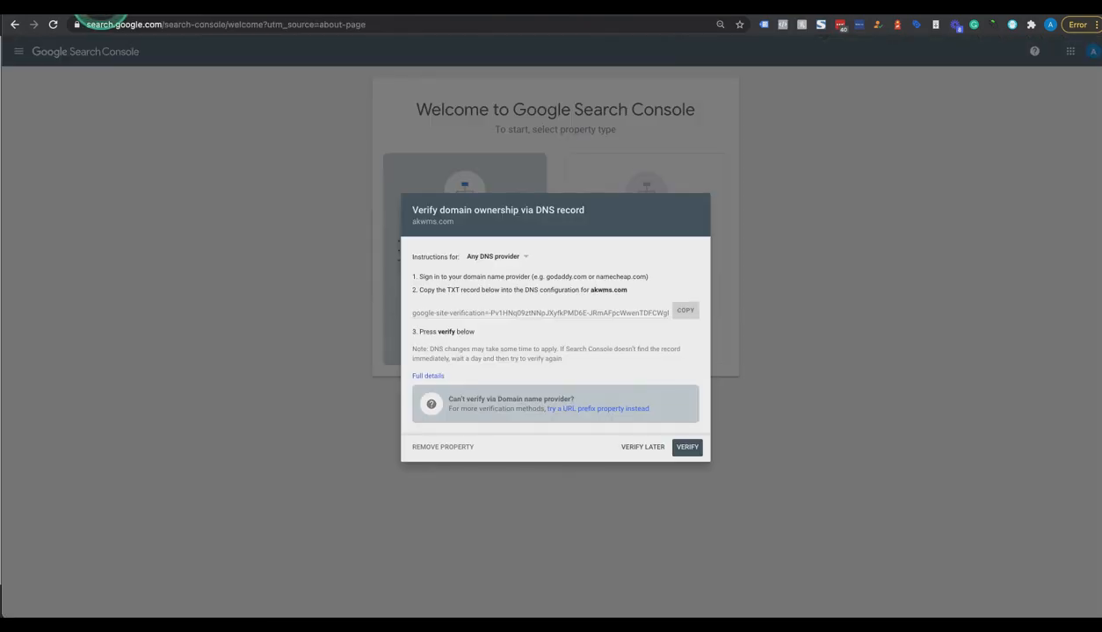
Verify ownership in Search Console and open the newly verified property
click(714, 471)
click(696, 454)
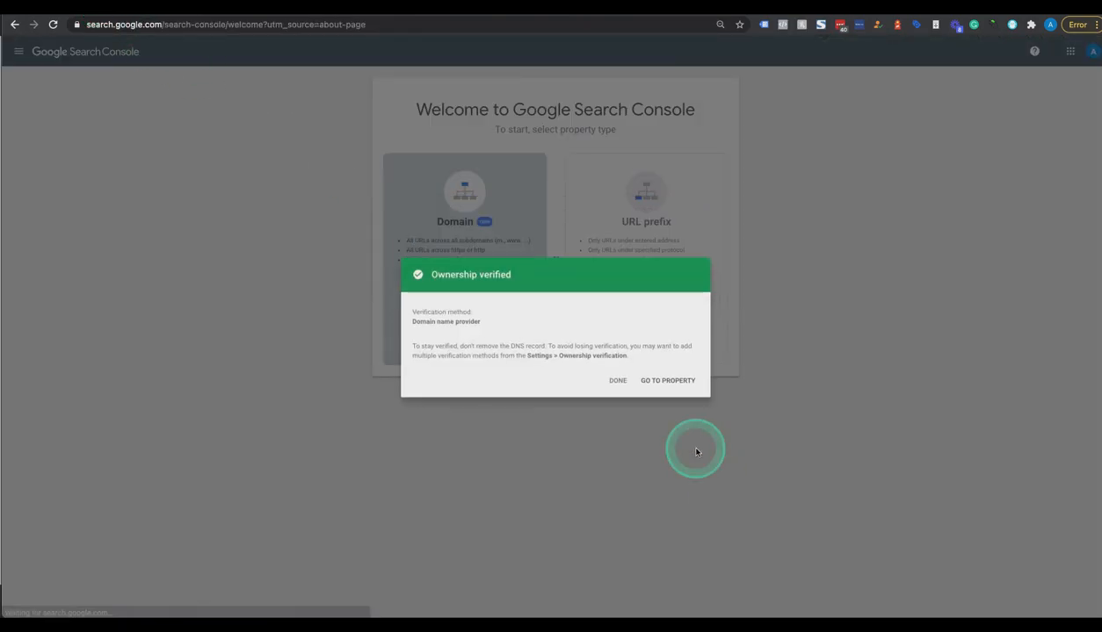
click(663, 387)
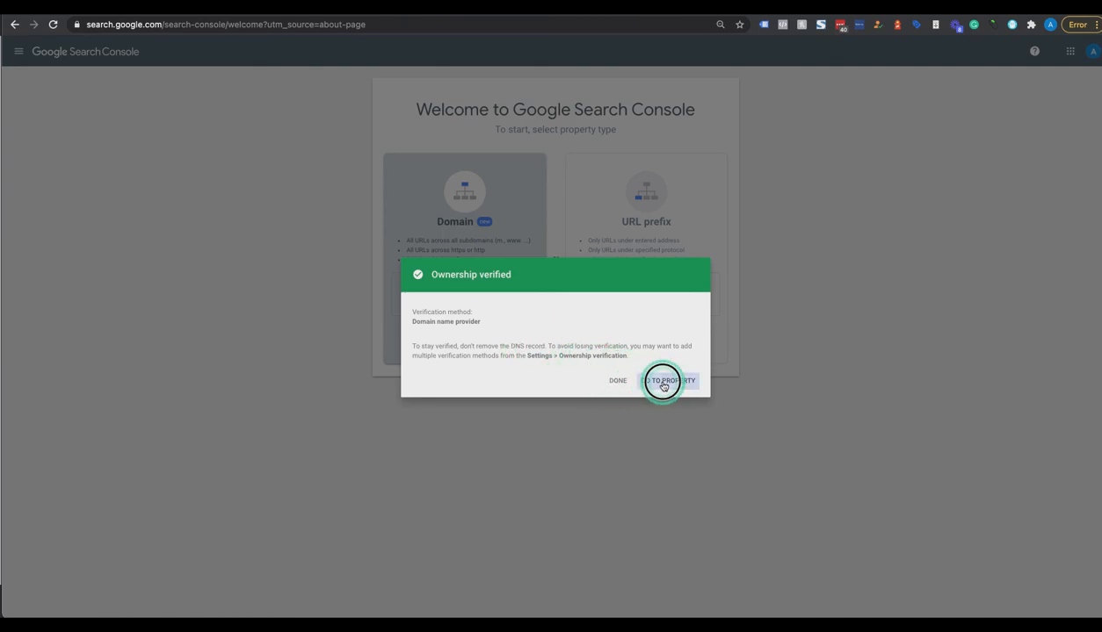